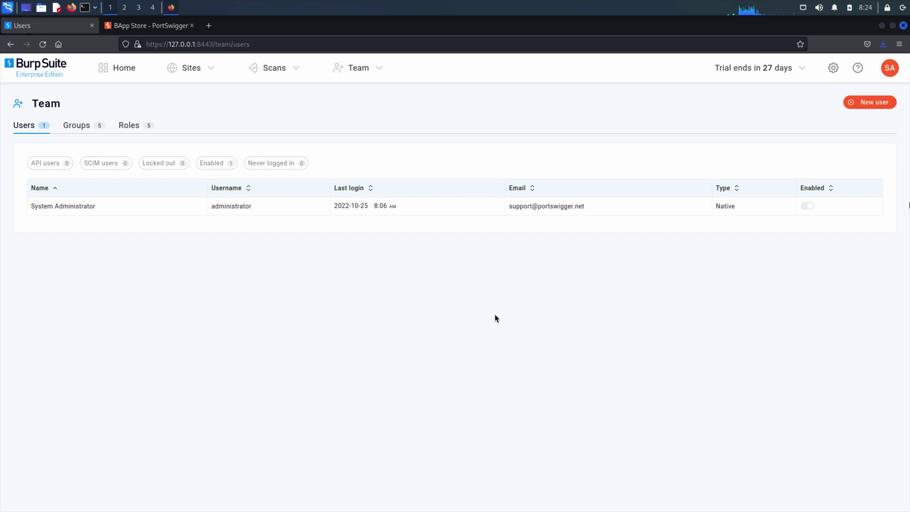
# - Show the Roles list on the Team page instead of the users
pyautogui.click(130, 130)
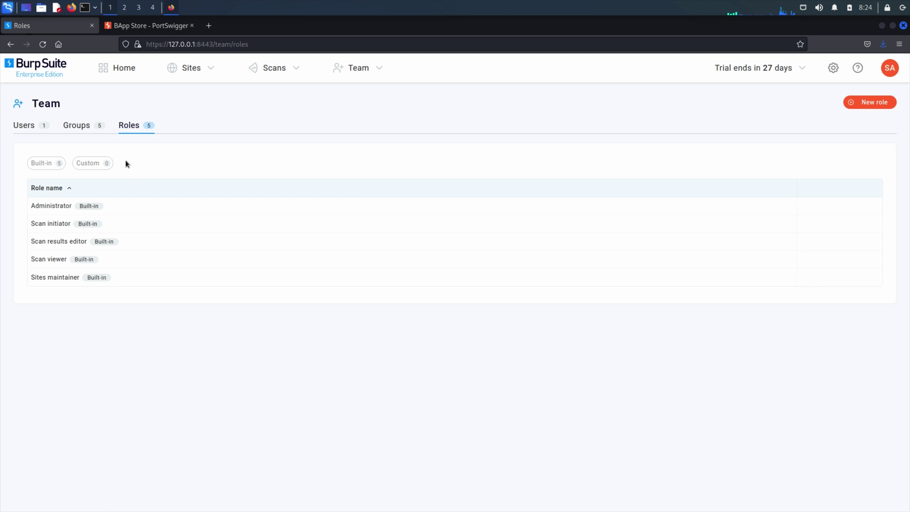
# - Review the Administrator role's Manage extensions permission, then move to the BApp Store page
pyautogui.click(49, 213)
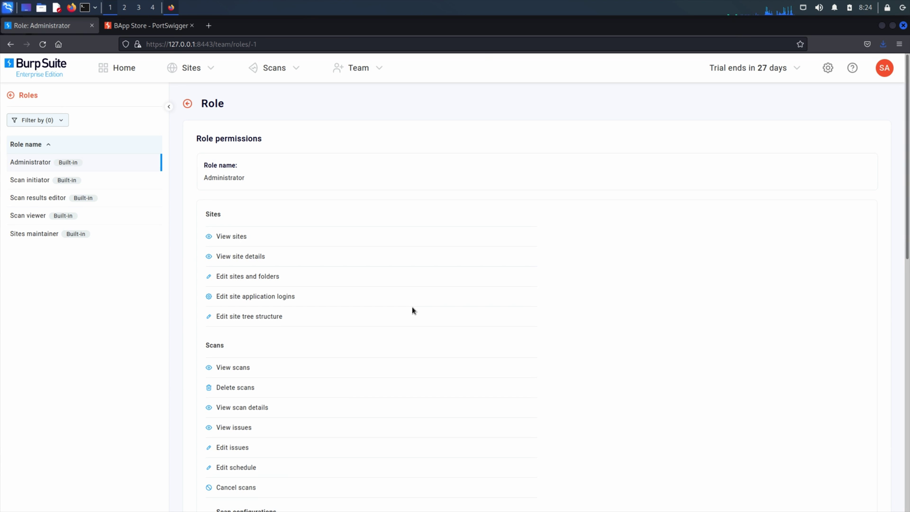
pyautogui.scroll(-3, 412, 310)
pyautogui.scroll(-2, 412, 311)
pyautogui.scroll(-2, 412, 310)
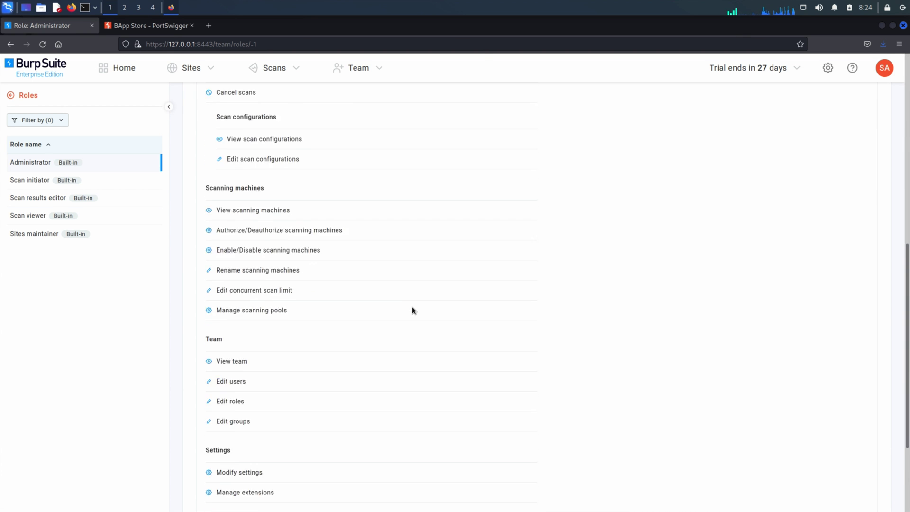
pyautogui.scroll(-2, 412, 310)
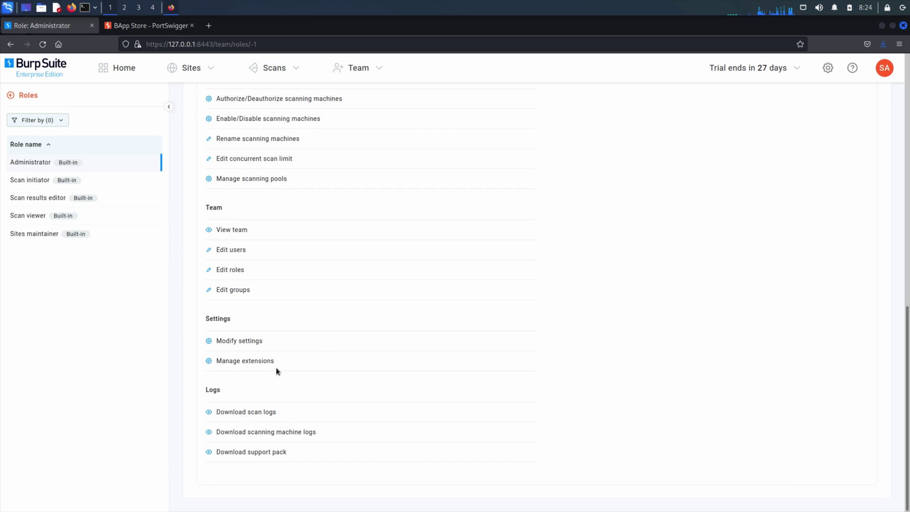
pyautogui.moveTo(278, 367); pyautogui.dragTo(210, 362)
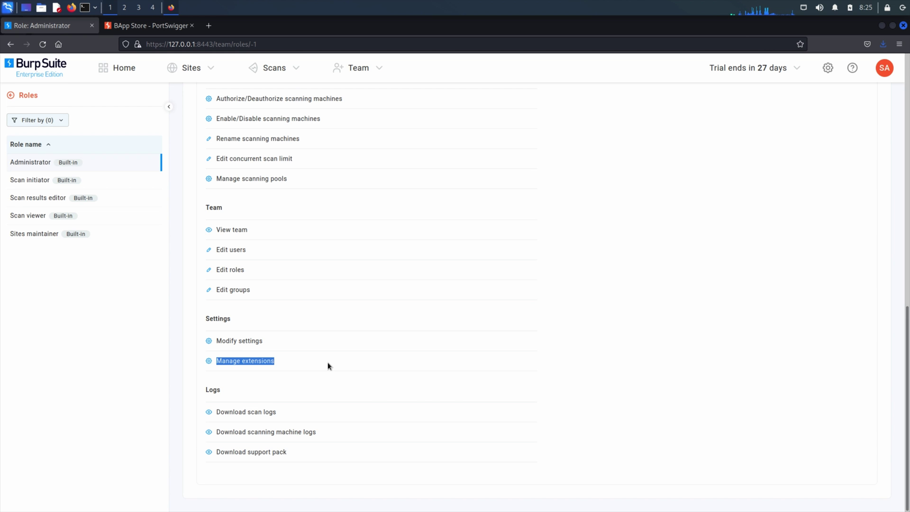
pyautogui.click(149, 27)
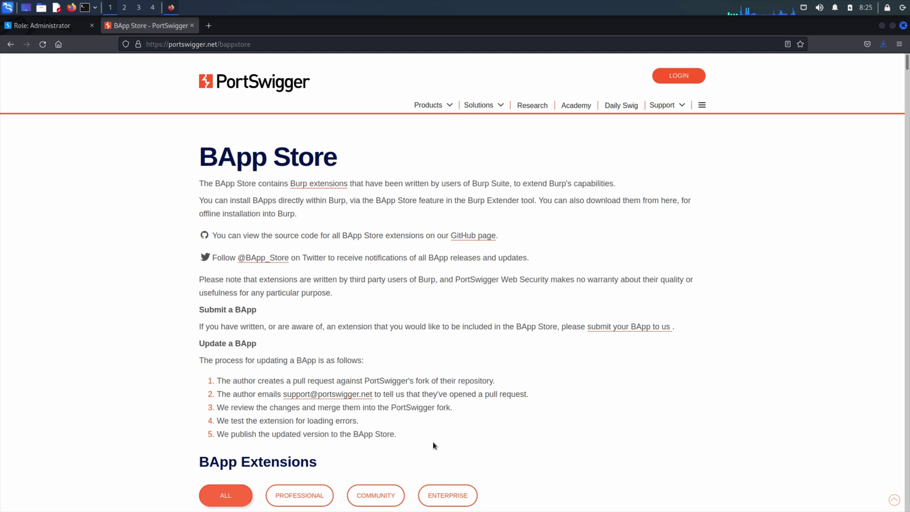
# - Filter to Enterprise extensions and download the Backslash Powered Scanner .bapp file
pyautogui.click(445, 500)
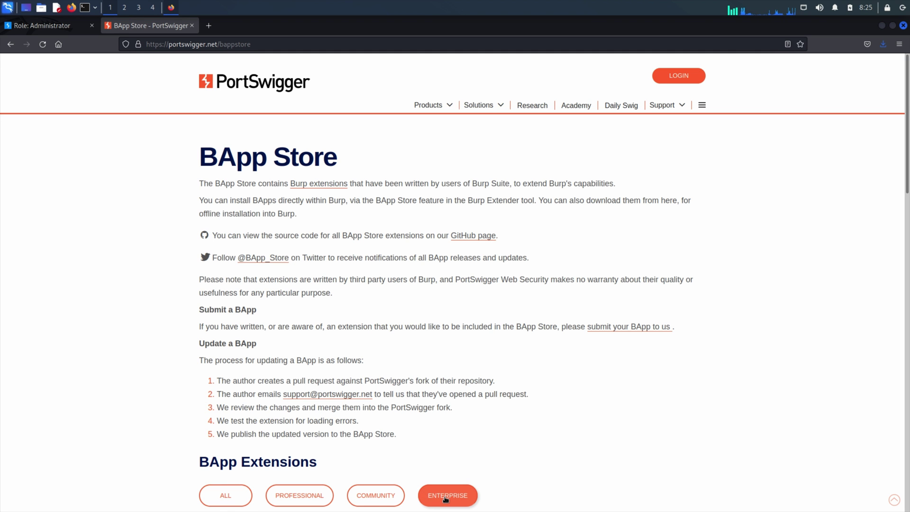
pyautogui.scroll(-2, 446, 500)
pyautogui.scroll(-2, 446, 500)
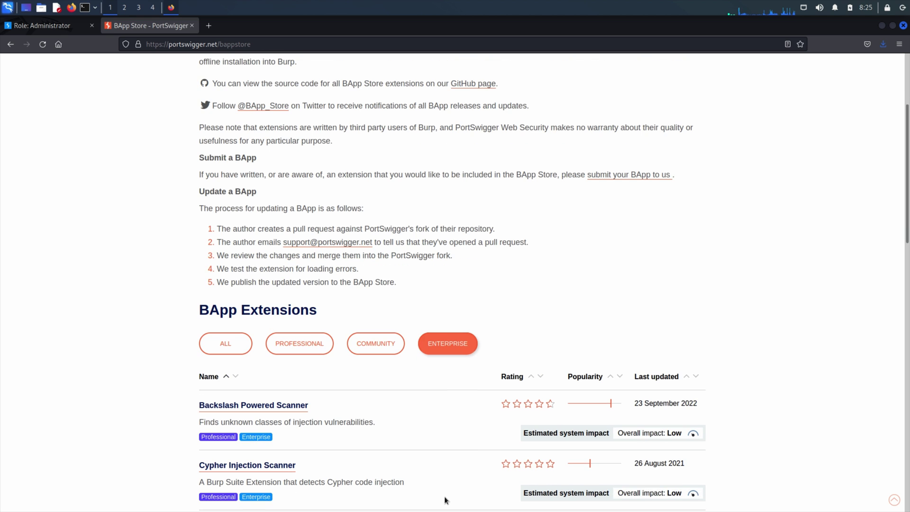
pyautogui.click(288, 406)
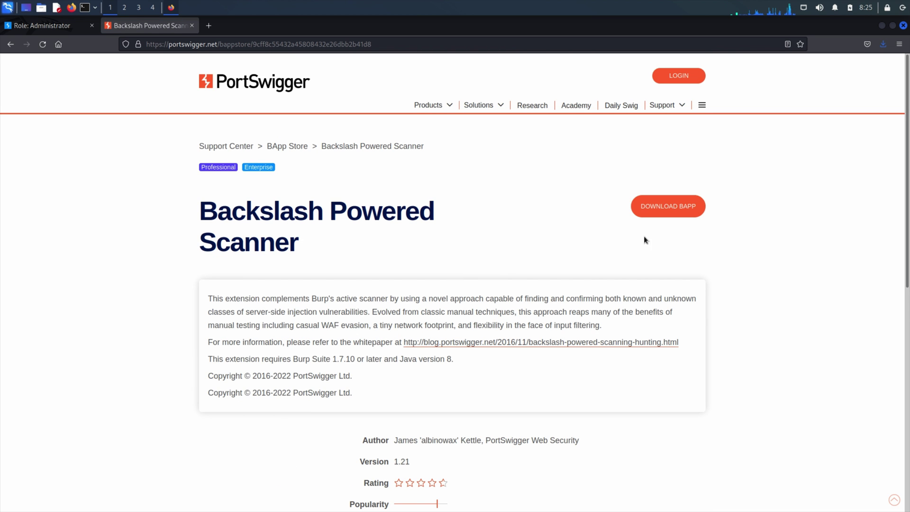
pyautogui.click(663, 214)
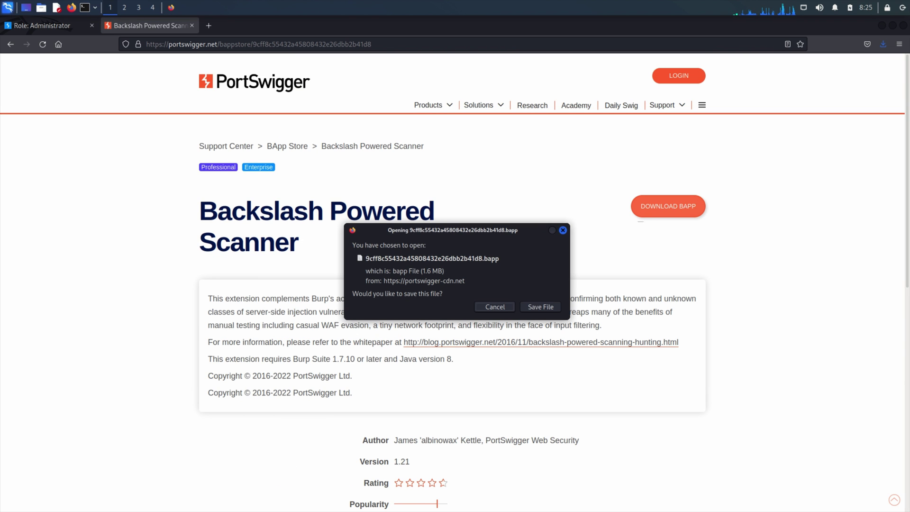
pyautogui.click(545, 306)
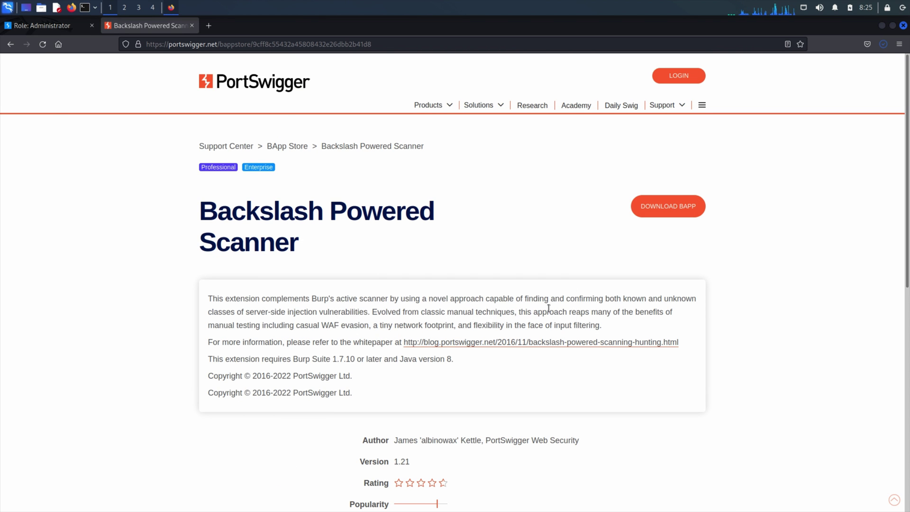
# - Return to Burp Suite Enterprise and bring up its settings menu
pyautogui.hotkey('ctrl', 'pageup')
pyautogui.click(828, 68)
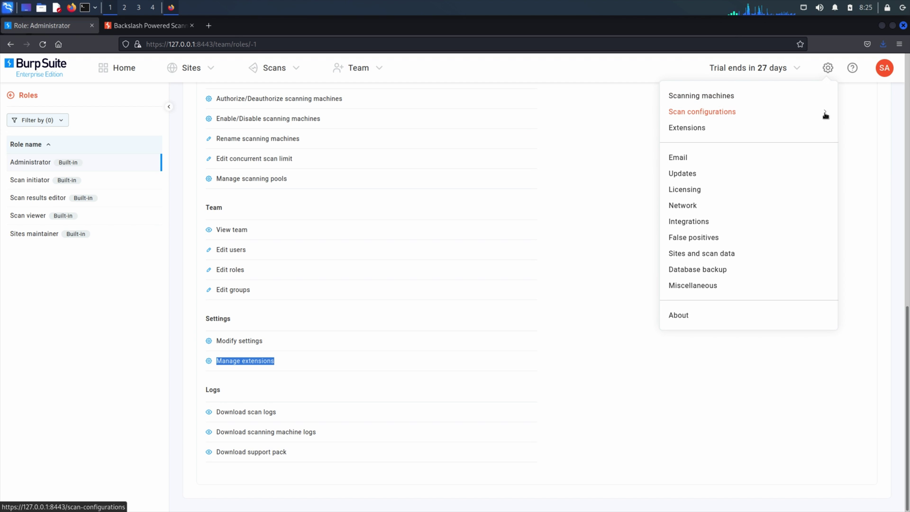
# - Upload the downloaded Backslash Powered Scanner .bapp and add it to the extension library
pyautogui.click(823, 130)
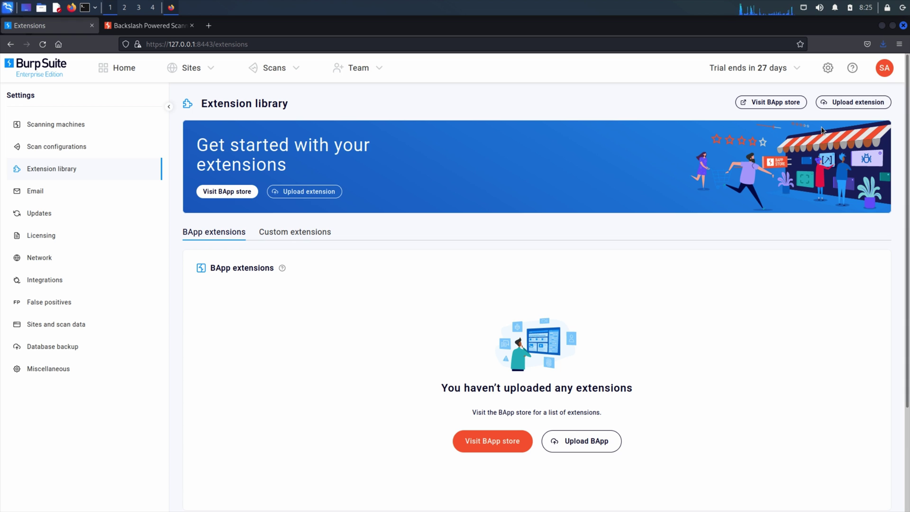
pyautogui.click(593, 446)
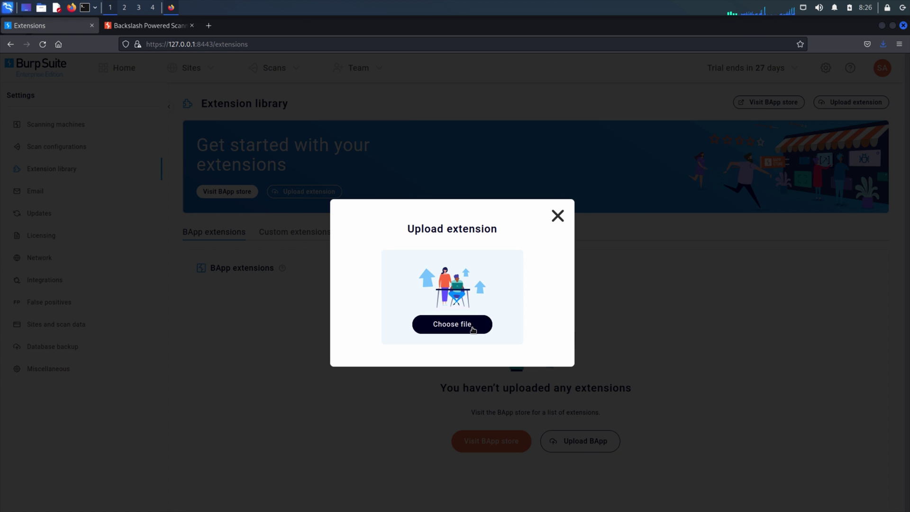
pyautogui.click(473, 329)
pyautogui.click(430, 232)
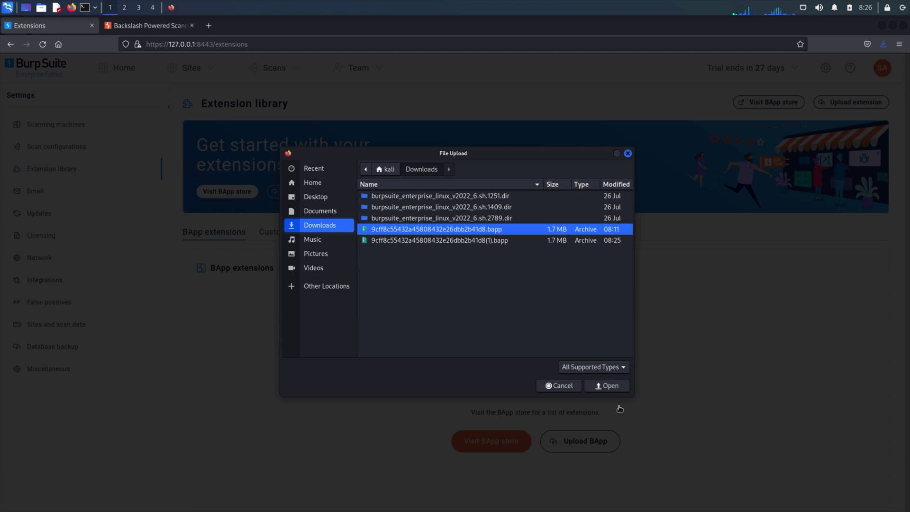
pyautogui.click(609, 387)
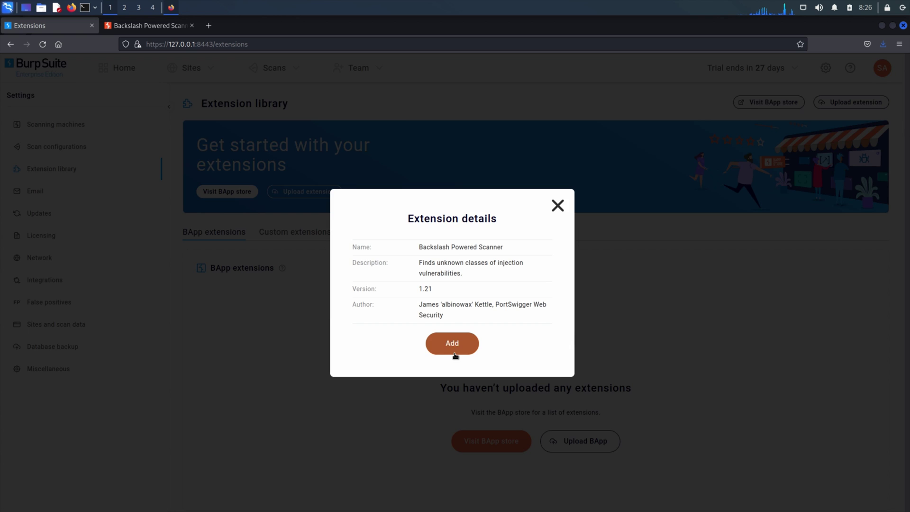
pyautogui.click(454, 349)
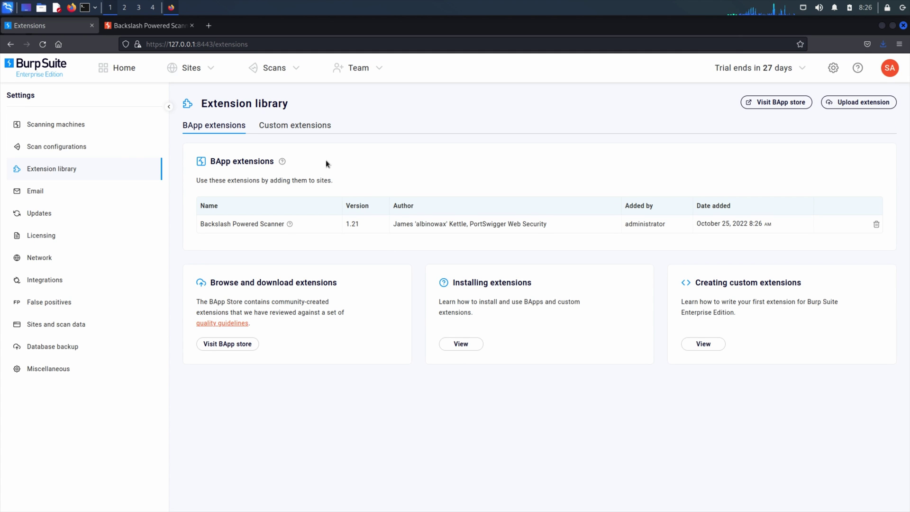
# - Show the empty Custom extensions section of the extension library
pyautogui.click(314, 130)
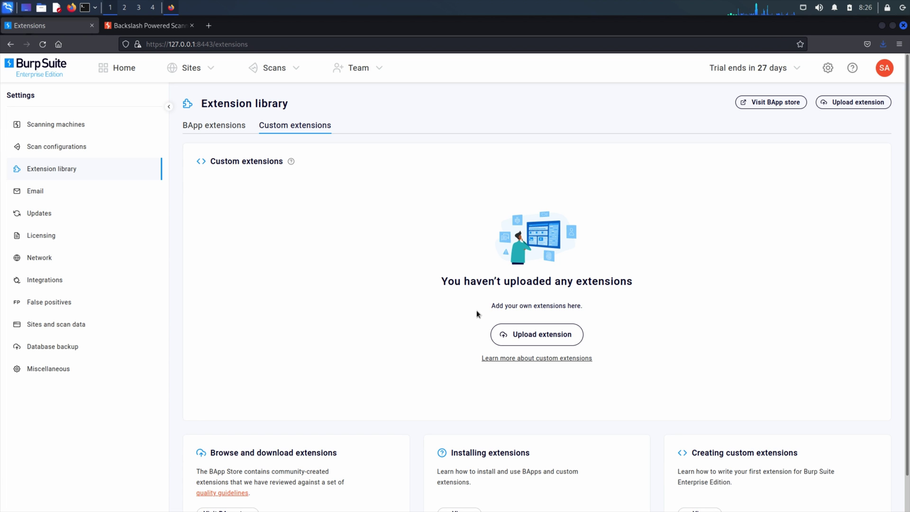
# - Upload Add-Headers-Java.jar from the Desktop as a custom extension described 'Custom extension'
pyautogui.click(541, 345)
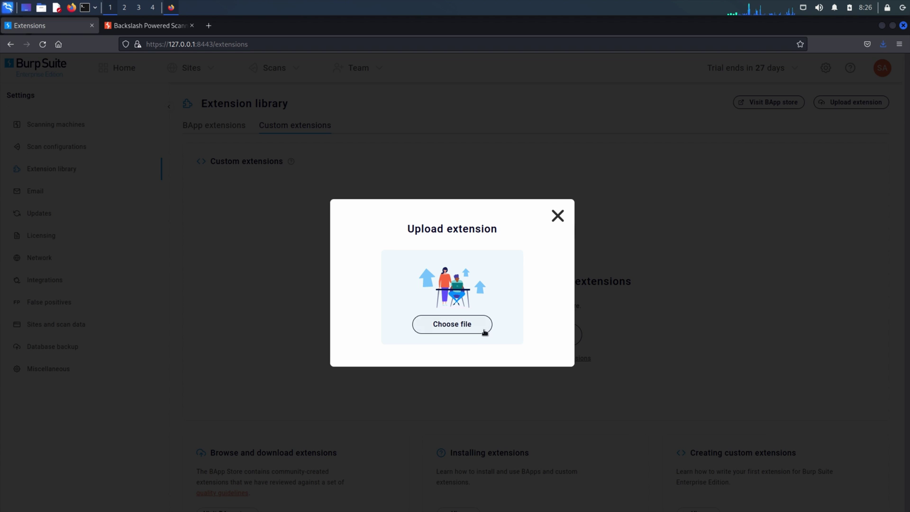
pyautogui.click(465, 329)
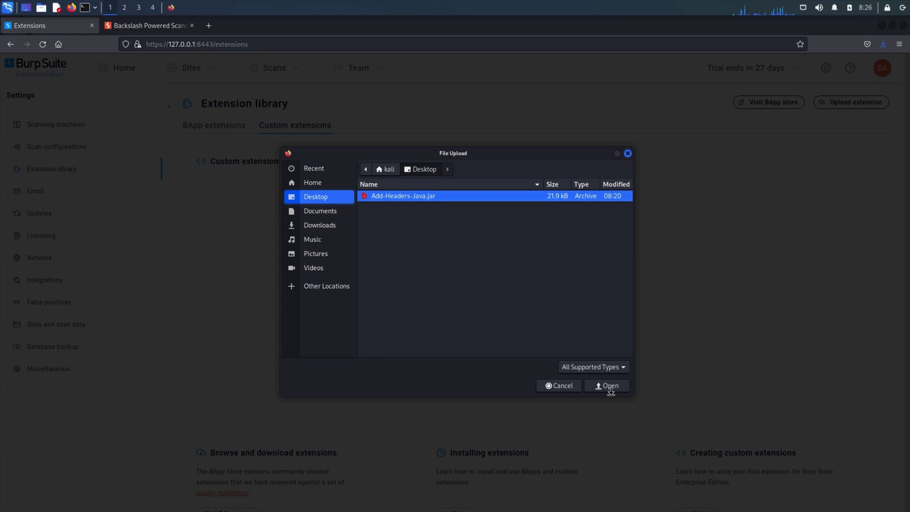
pyautogui.click(611, 386)
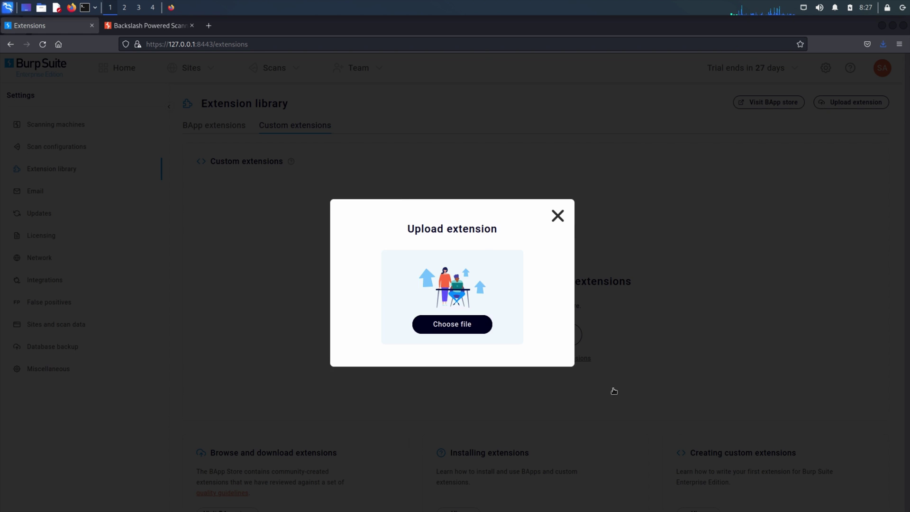
pyautogui.write('Custom ')
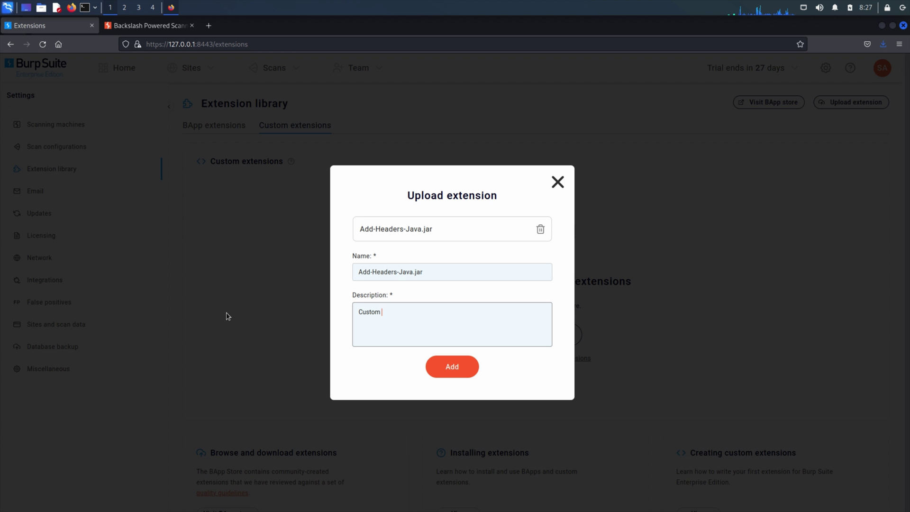
pyautogui.write('extension')
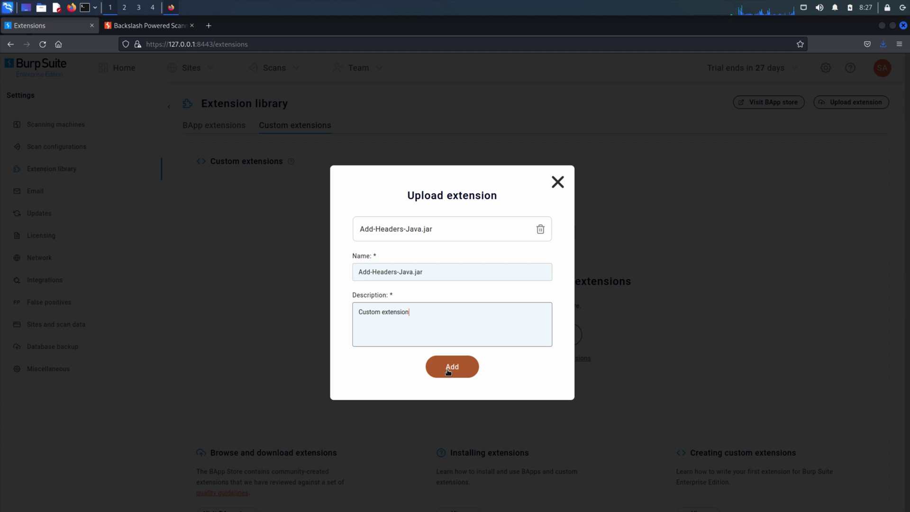
pyautogui.click(447, 370)
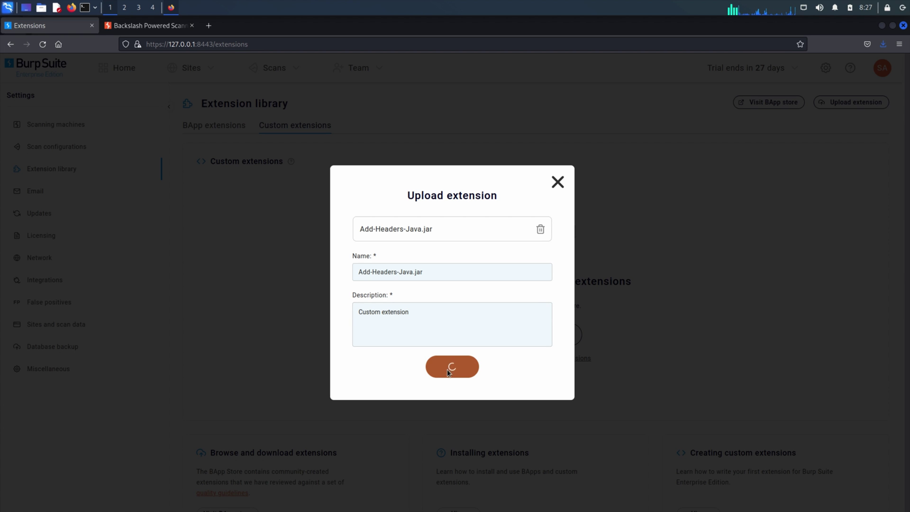